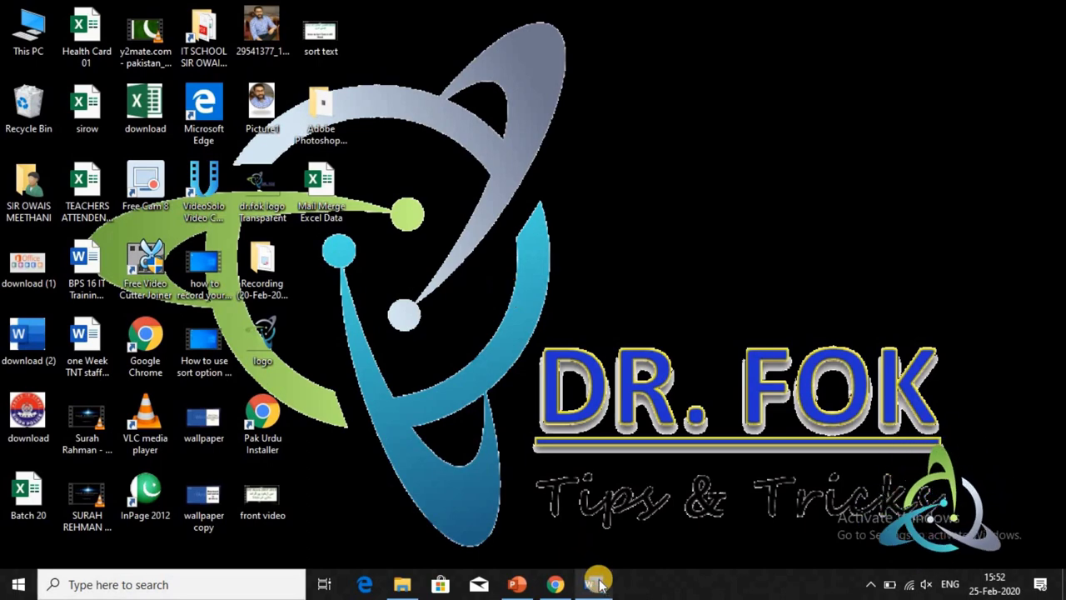
# Step: Bring the Envelopes1 document to the front and select its recipient address box
pyautogui.moveTo(593, 584)
pyautogui.click(580, 479)
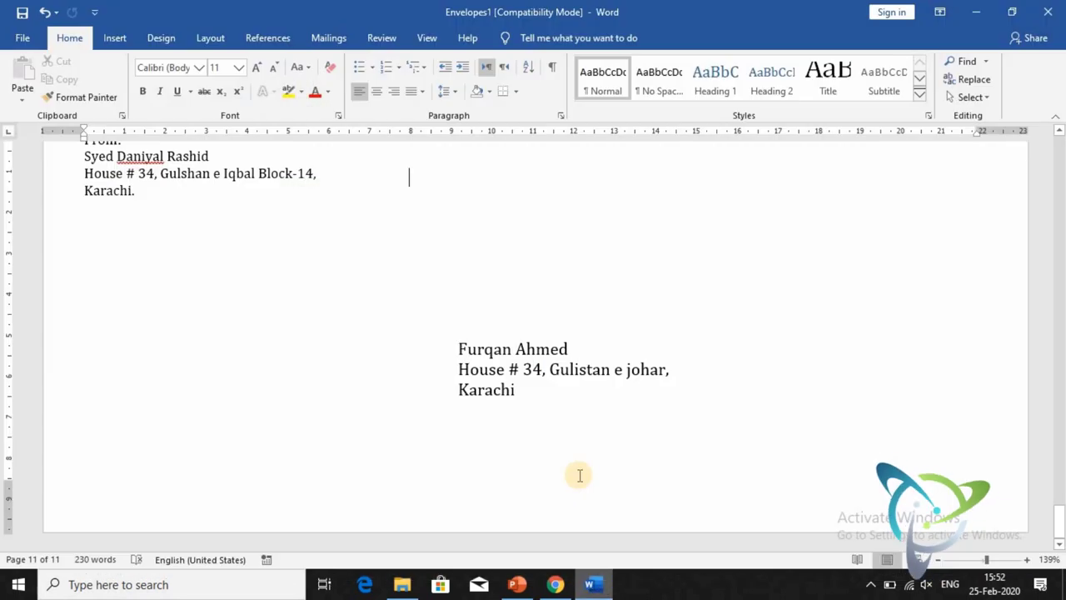
pyautogui.click(544, 393)
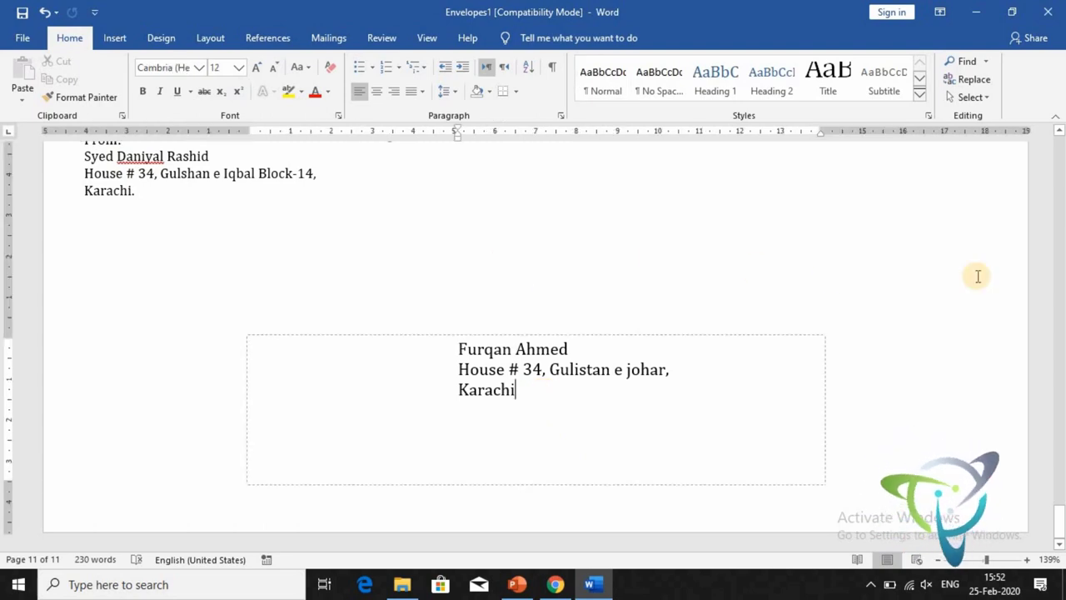
# Step: Scroll through the merged envelopes' sender and recipient addresses, then show the desktop
pyautogui.click(1060, 135)
pyautogui.click(1060, 136)
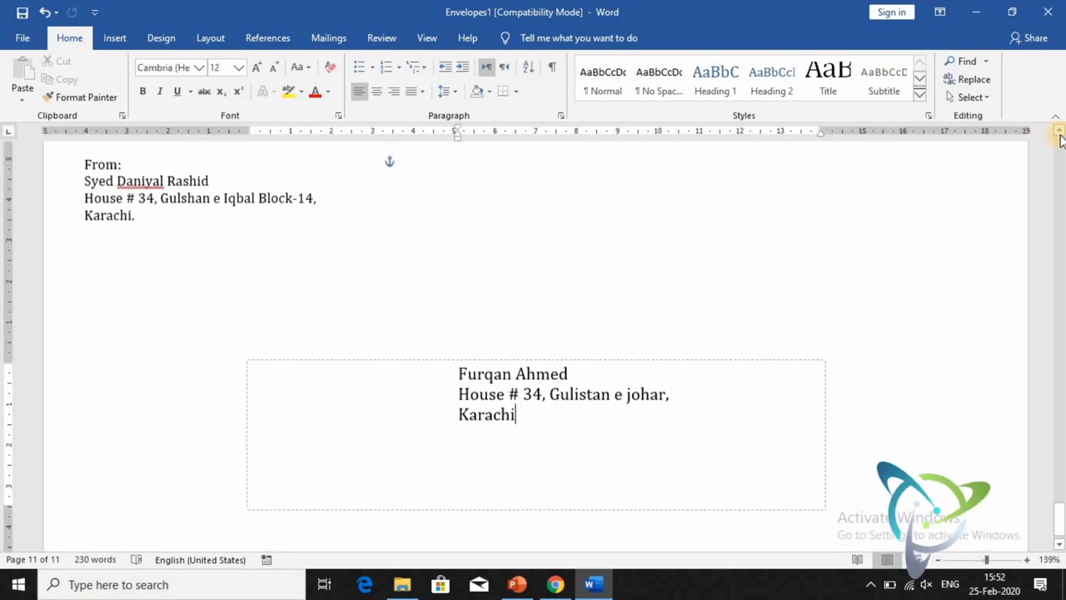
pyautogui.click(1060, 136)
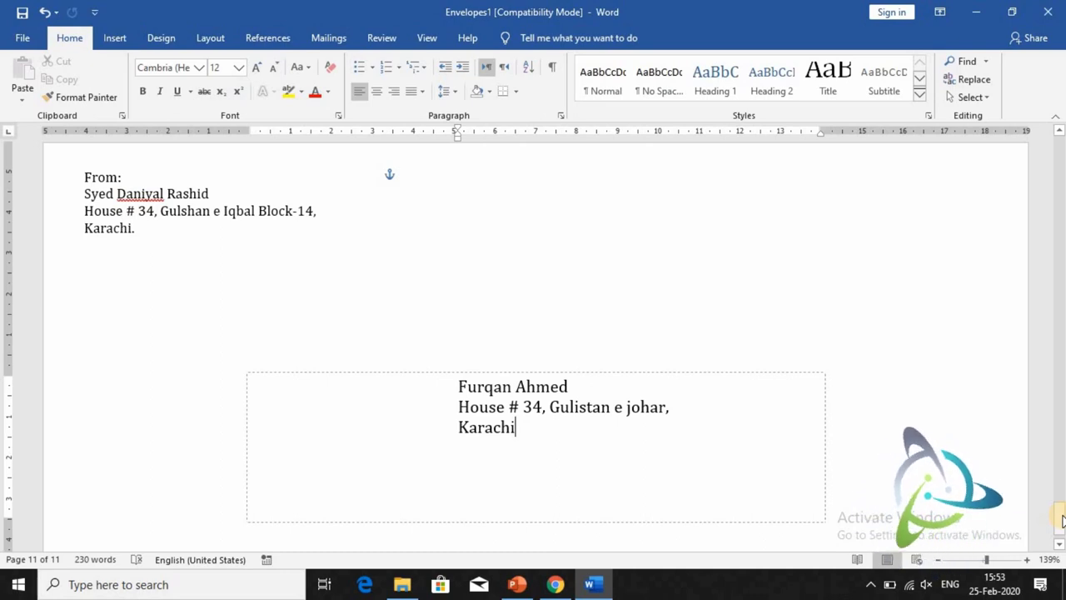
pyautogui.moveTo(1062, 520); pyautogui.dragTo(1062, 217)
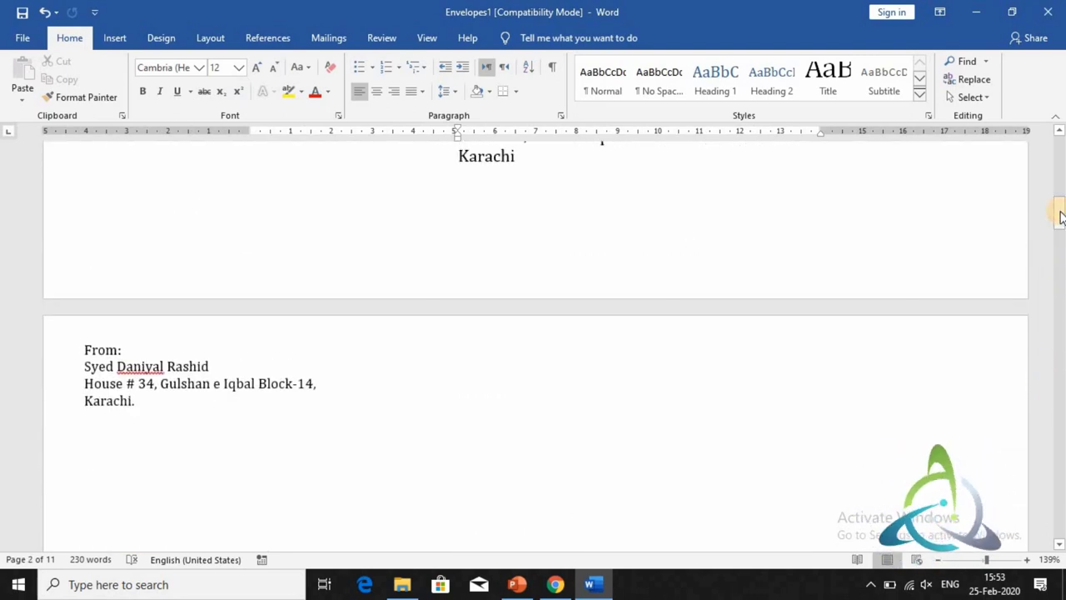
pyautogui.press('super+d')
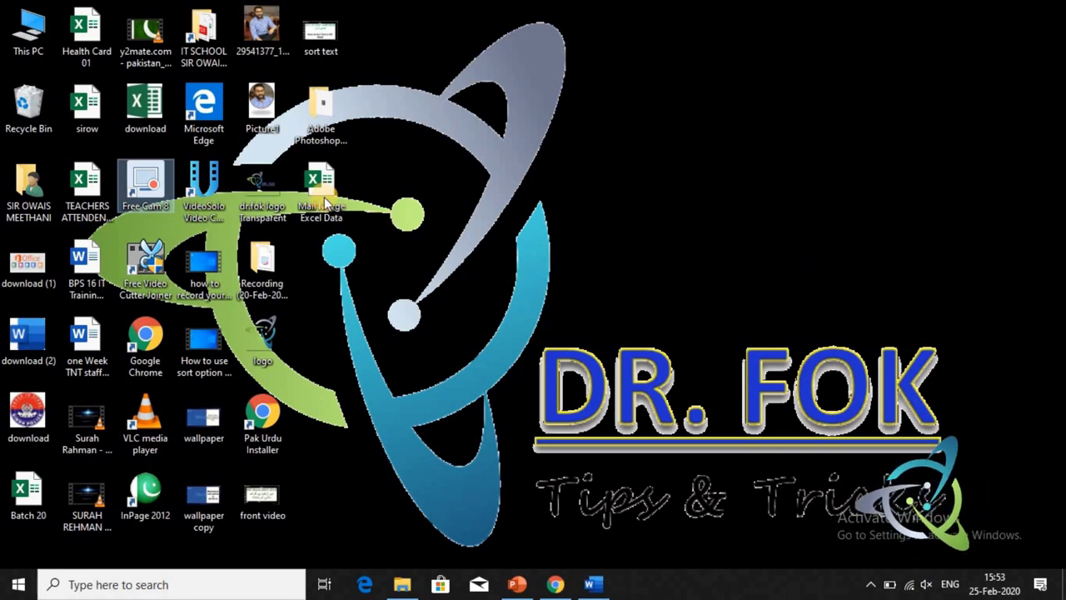
# Step: Open the Mail Merge Excel Data workbook from the desktop and maximise Excel
pyautogui.click(321, 194)
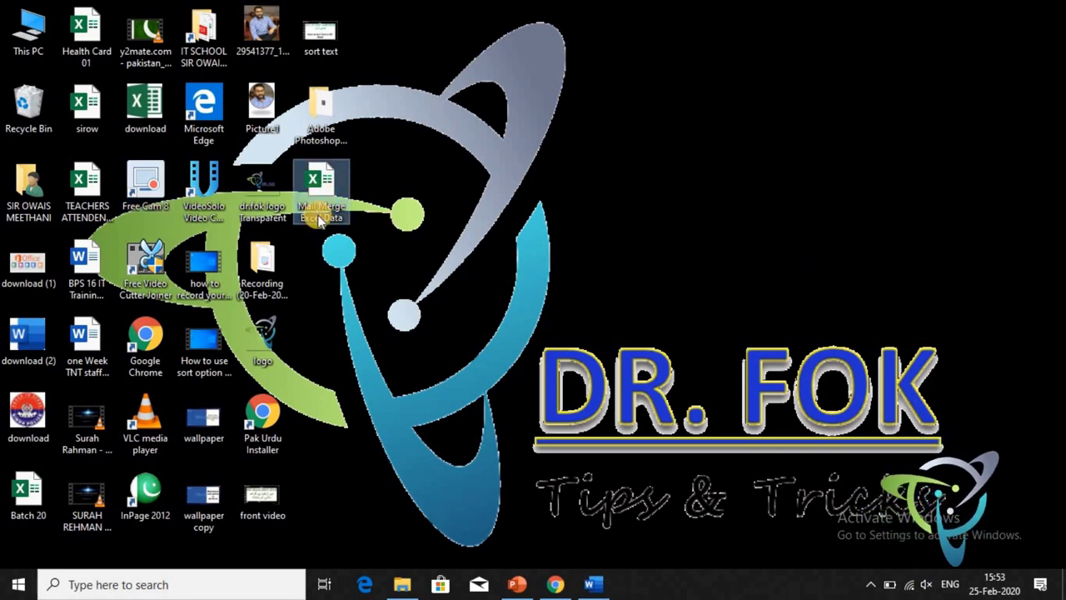
pyautogui.doubleClick(320, 190)
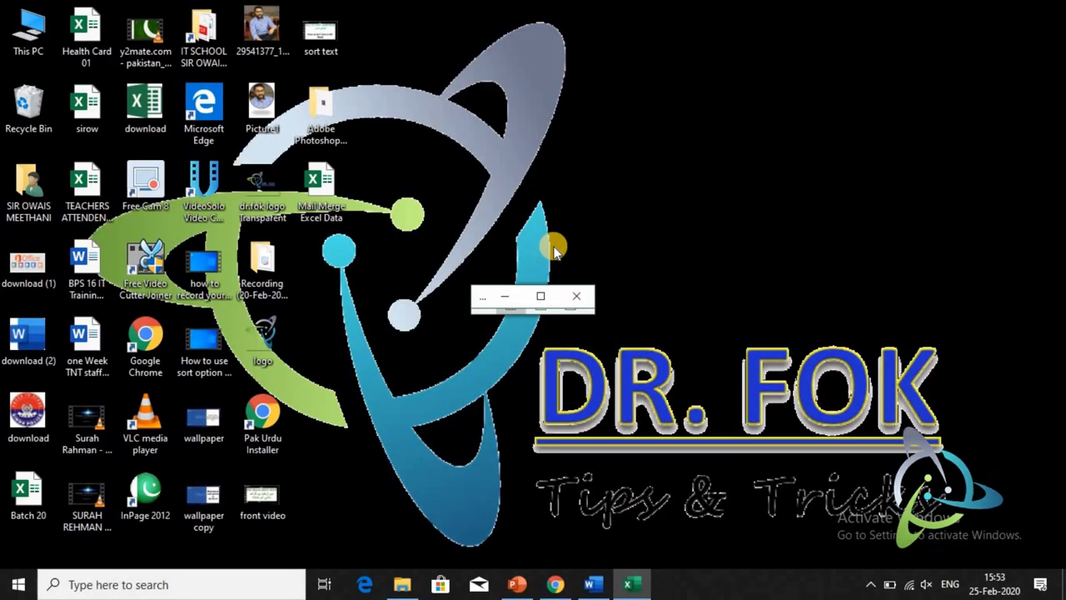
pyautogui.click(537, 299)
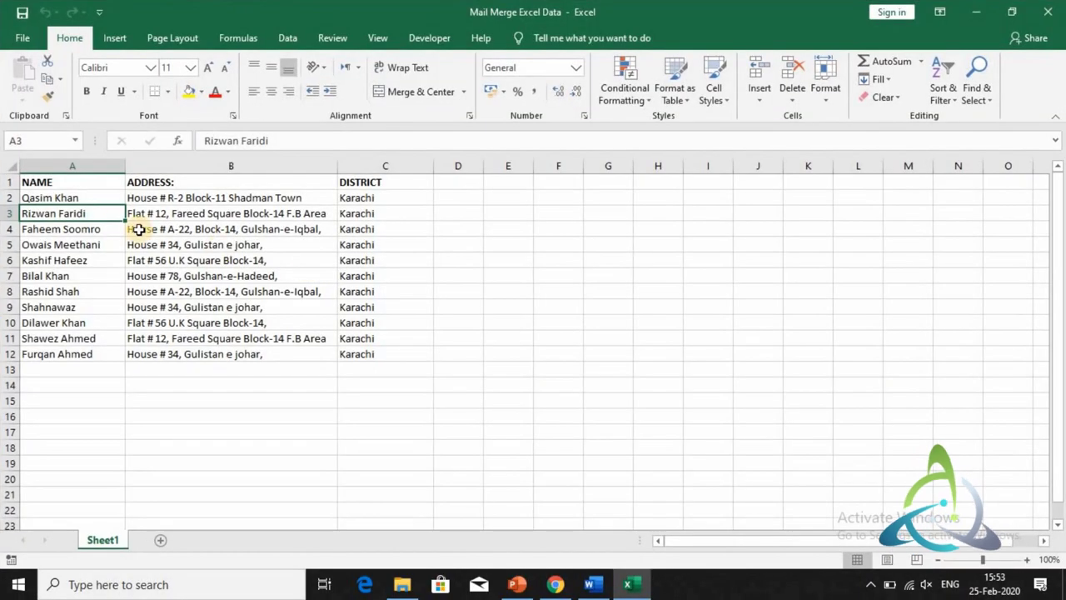
# Step: Inspect the NAME and ADDRESS: entries of the 11 Karachi recipients
pyautogui.click(71, 198)
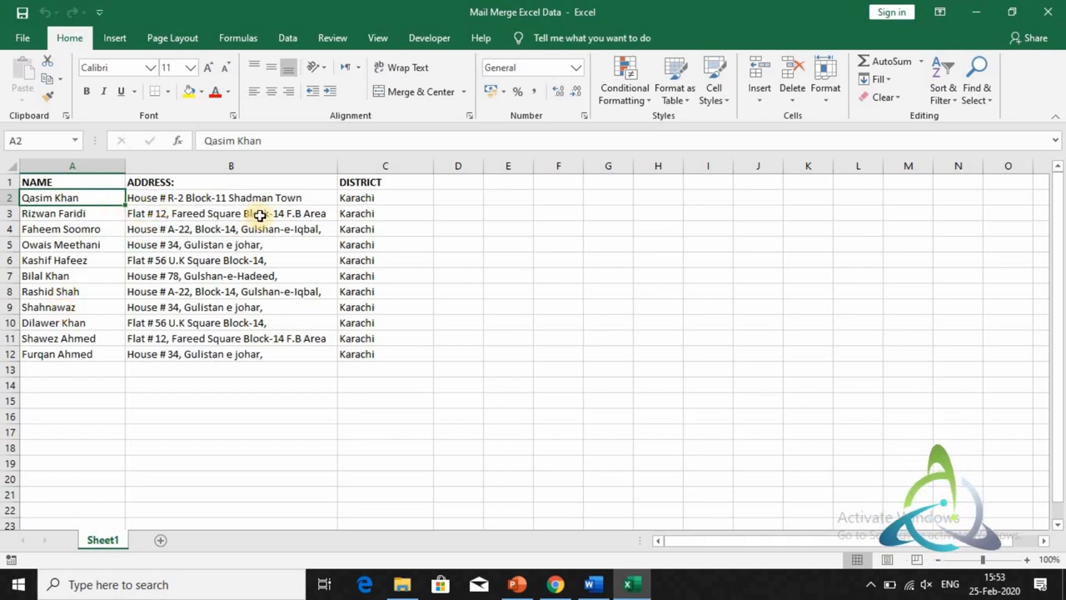
pyautogui.click(195, 230)
pyautogui.click(45, 181)
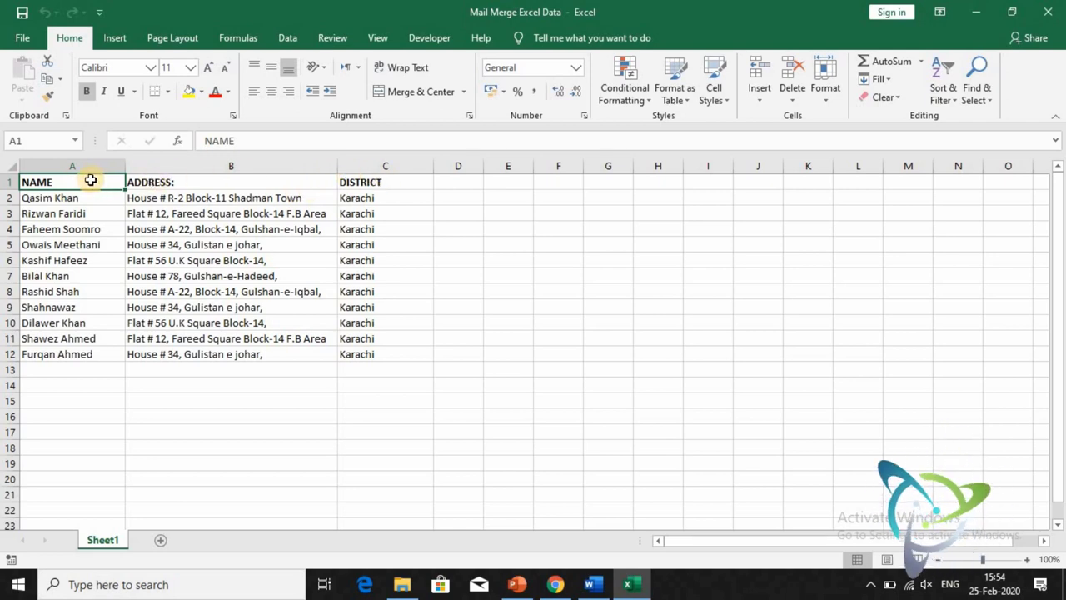
pyautogui.click(479, 290)
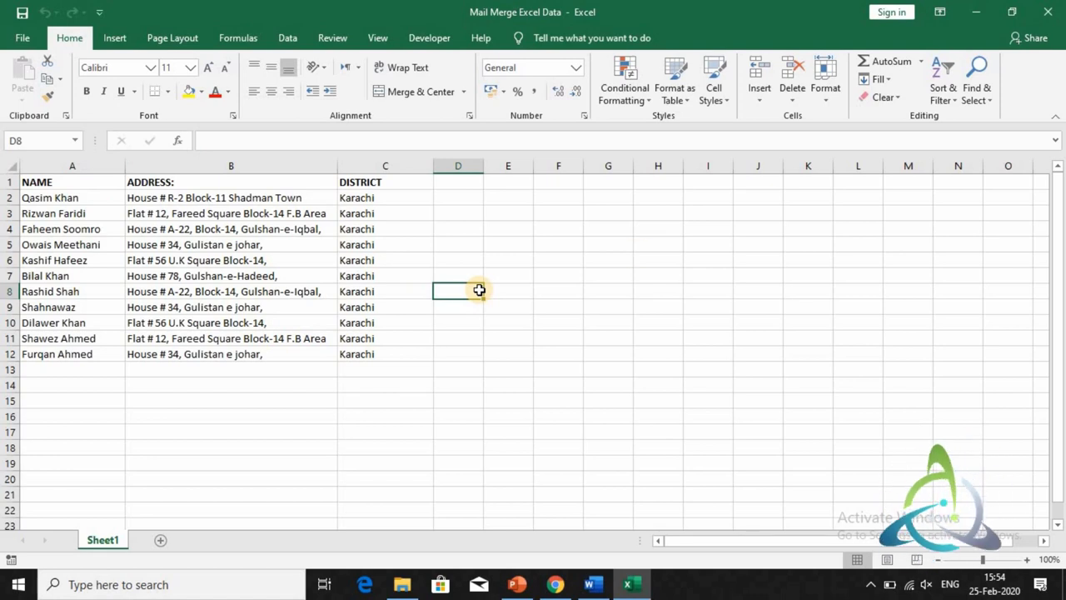
# Step: Close the Excel list and launch Word from Start search with a maximised blank Document3
pyautogui.click(1051, 10)
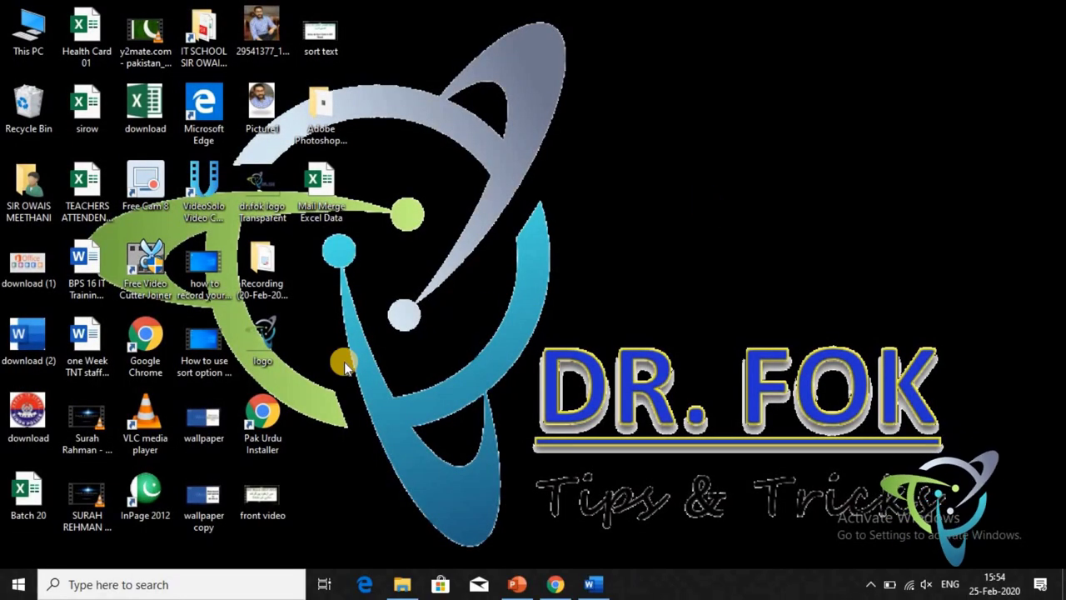
pyautogui.press('super')
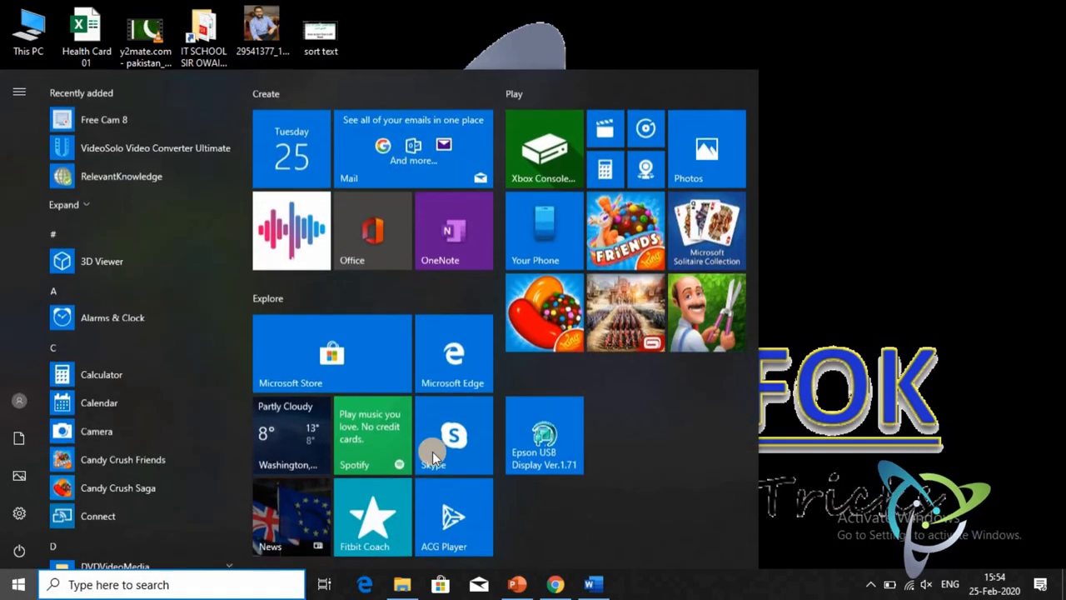
pyautogui.click(432, 456)
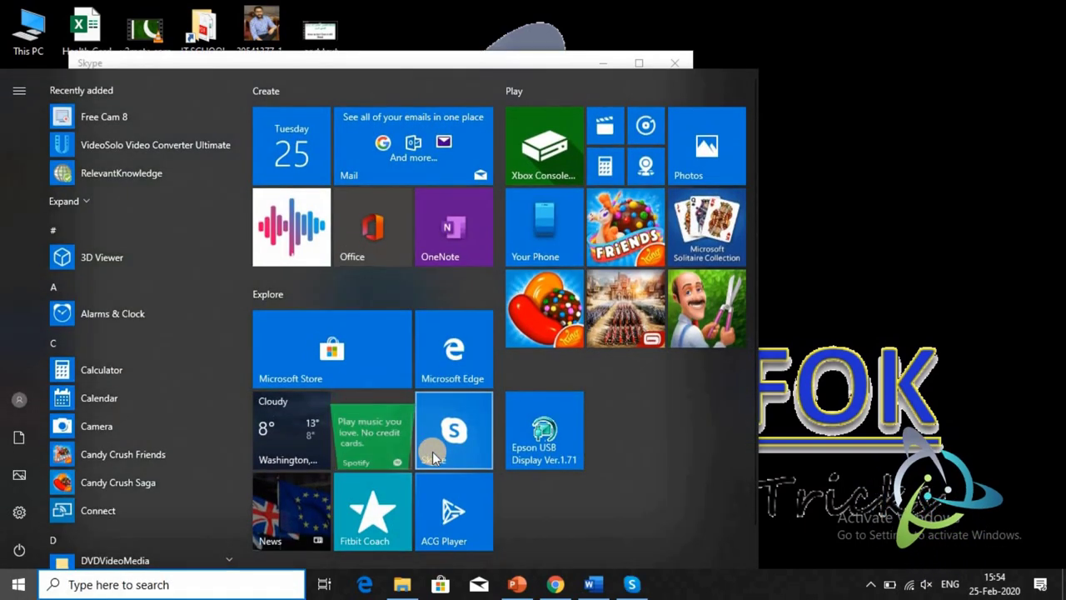
pyautogui.click(160, 583)
pyautogui.write('word')
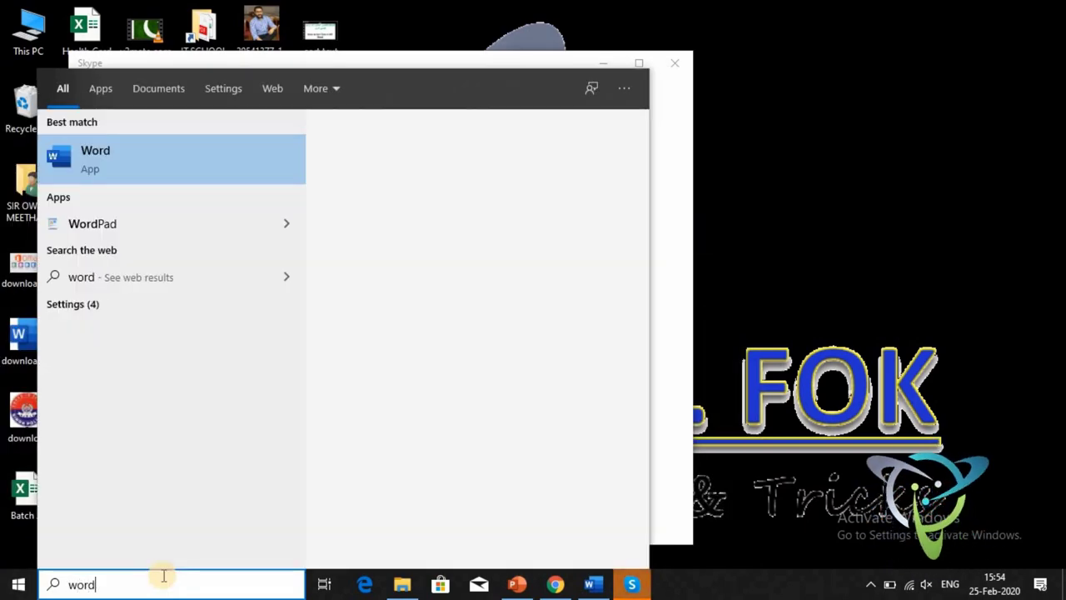
pyautogui.press('Return')
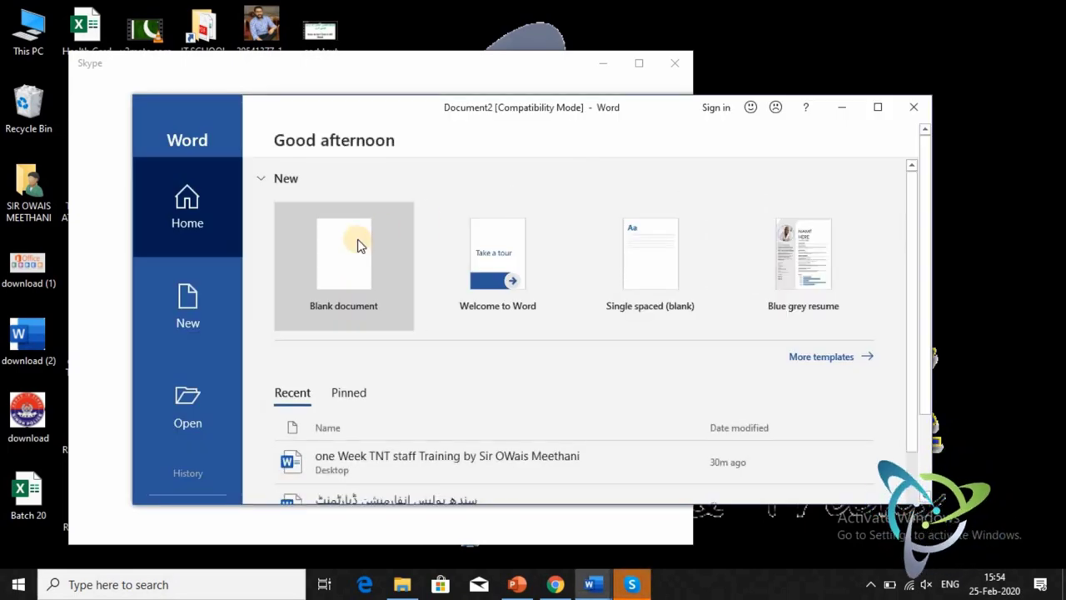
pyautogui.click(360, 245)
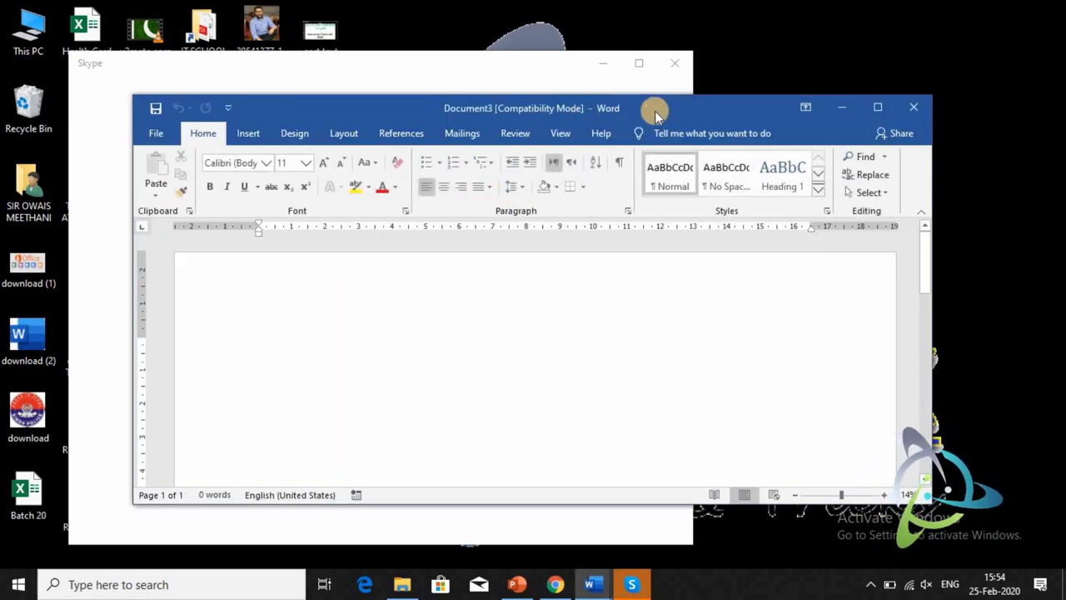
pyautogui.click(871, 107)
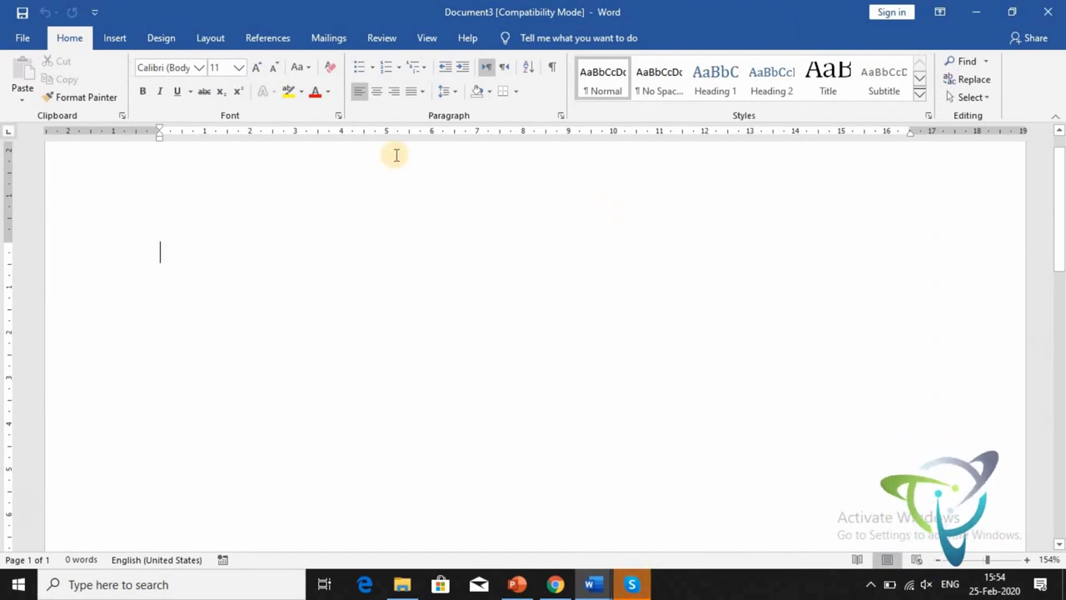
# Step: Start an Envelopes mail merge from the Mailings tab to reach Envelope Options
pyautogui.click(327, 39)
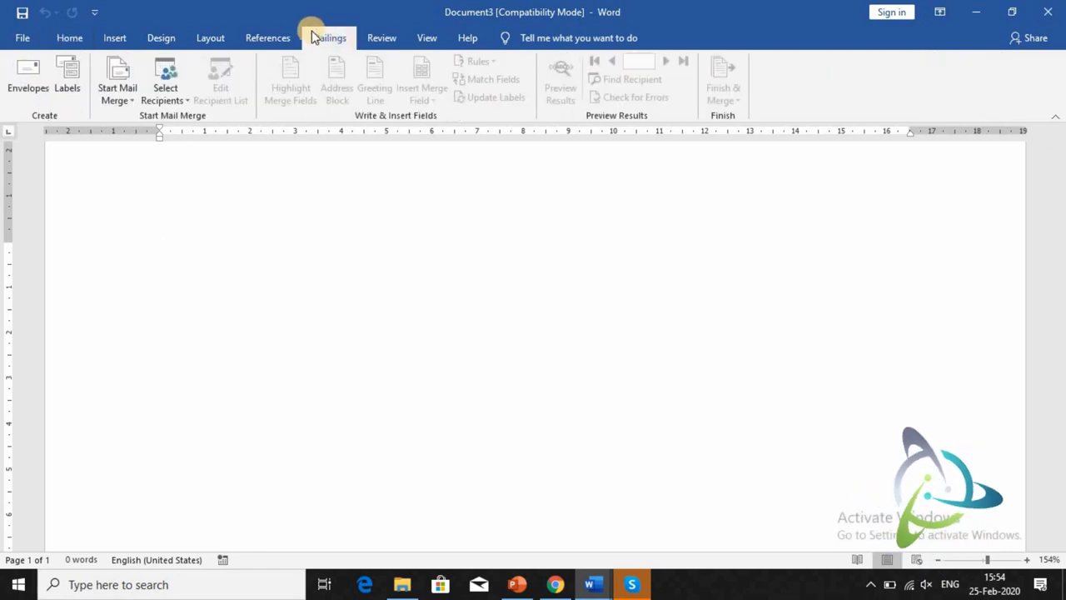
pyautogui.click(119, 96)
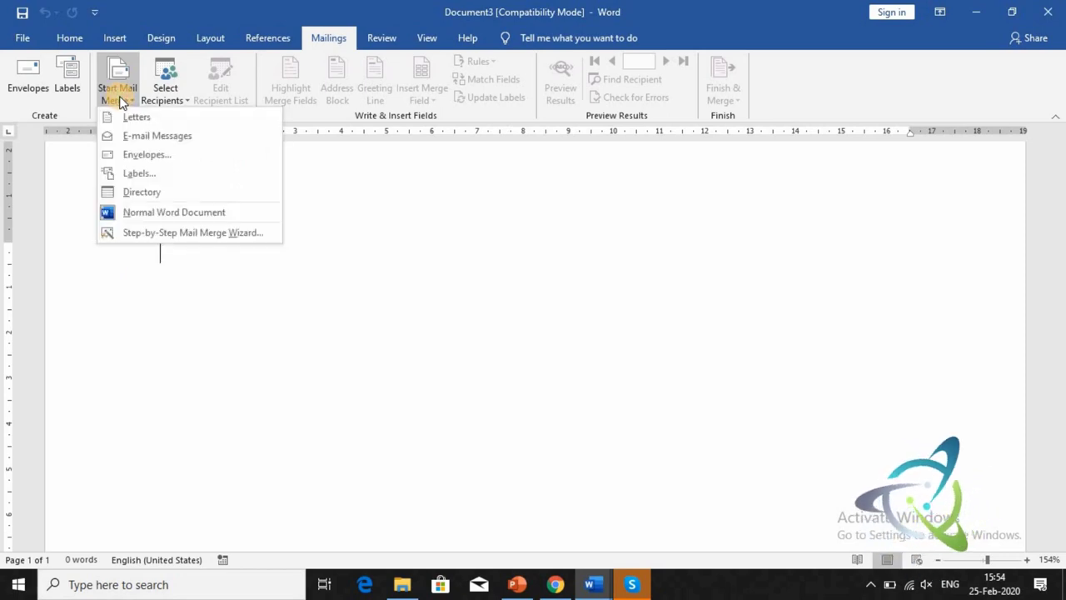
pyautogui.click(150, 157)
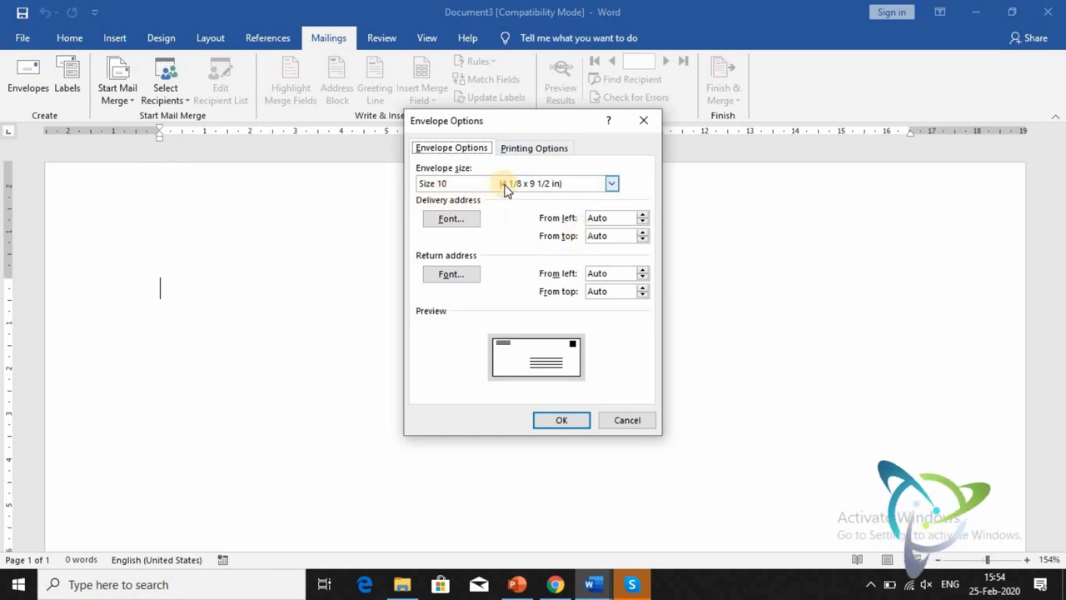
# Step: Set the envelope size to Custom size with its default 24.13 × 10.48 cm dimensions
pyautogui.click(506, 185)
pyautogui.click(506, 185)
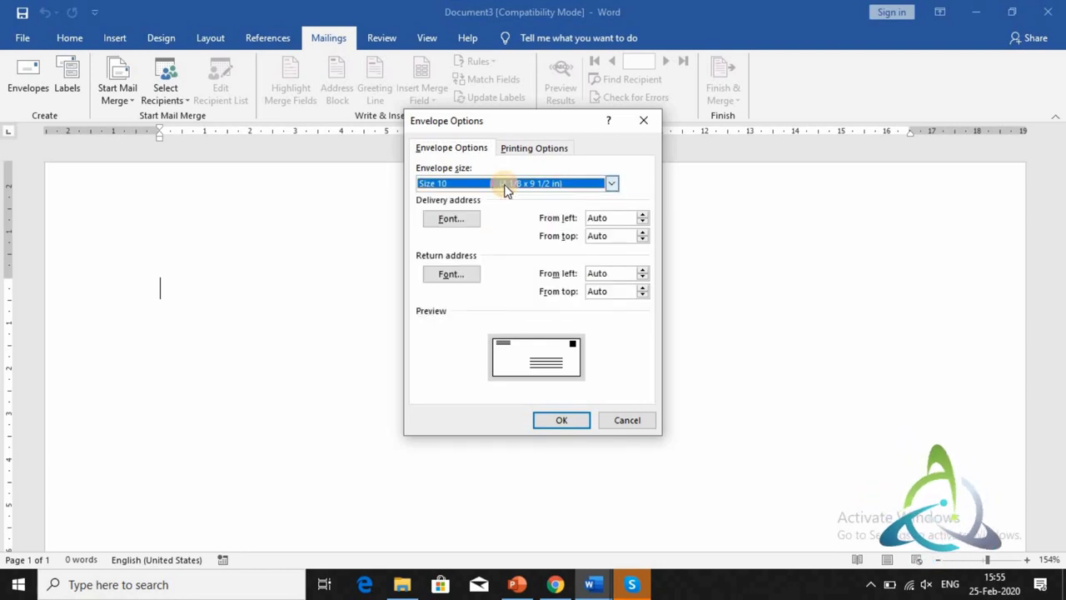
pyautogui.click(506, 185)
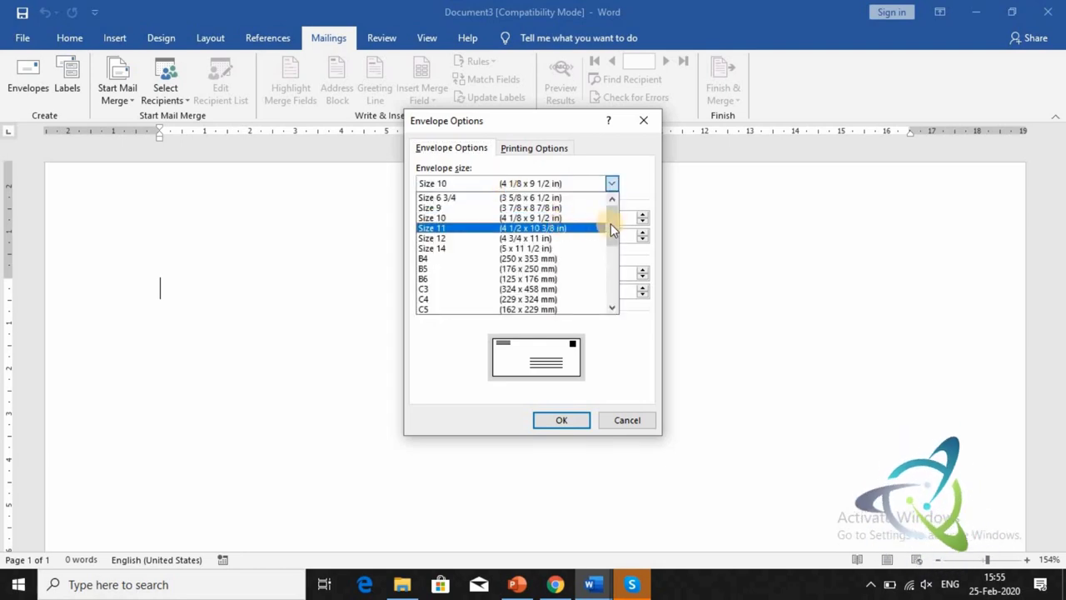
pyautogui.moveTo(611, 223); pyautogui.dragTo(609, 278)
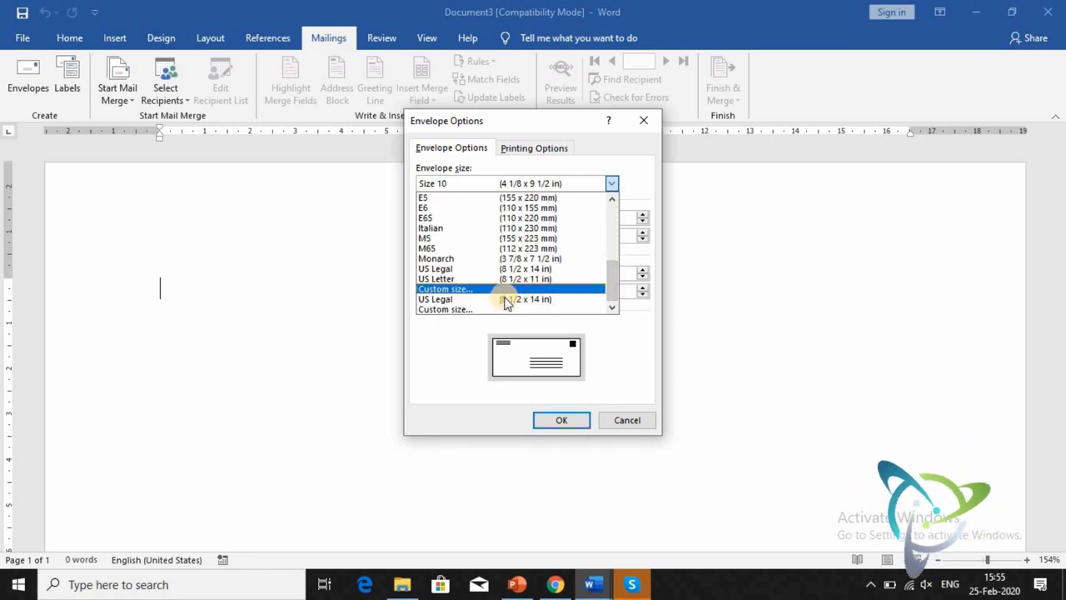
pyautogui.click(439, 310)
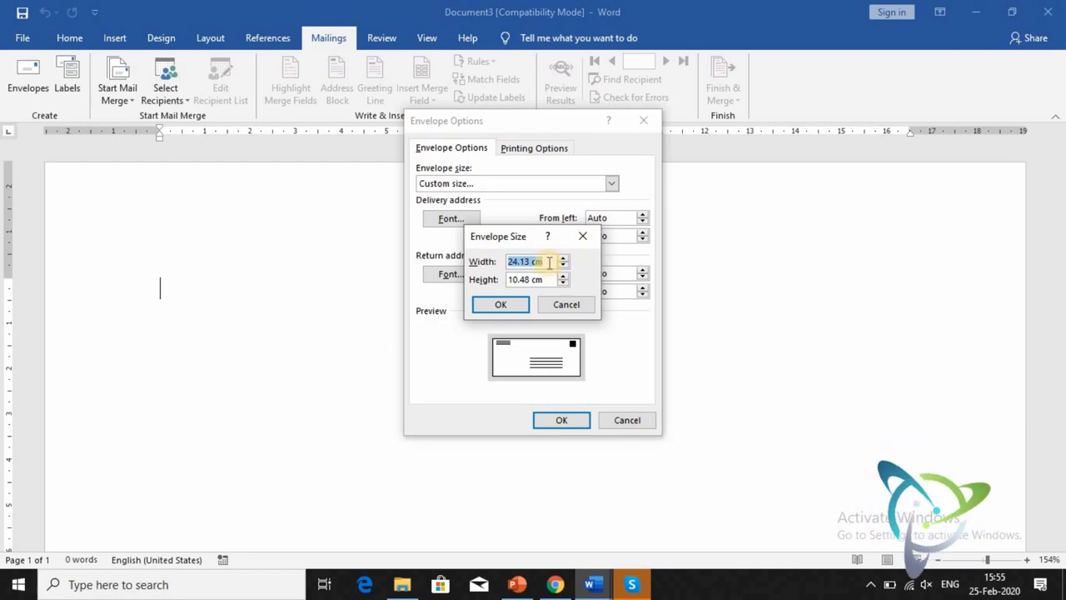
pyautogui.click(556, 307)
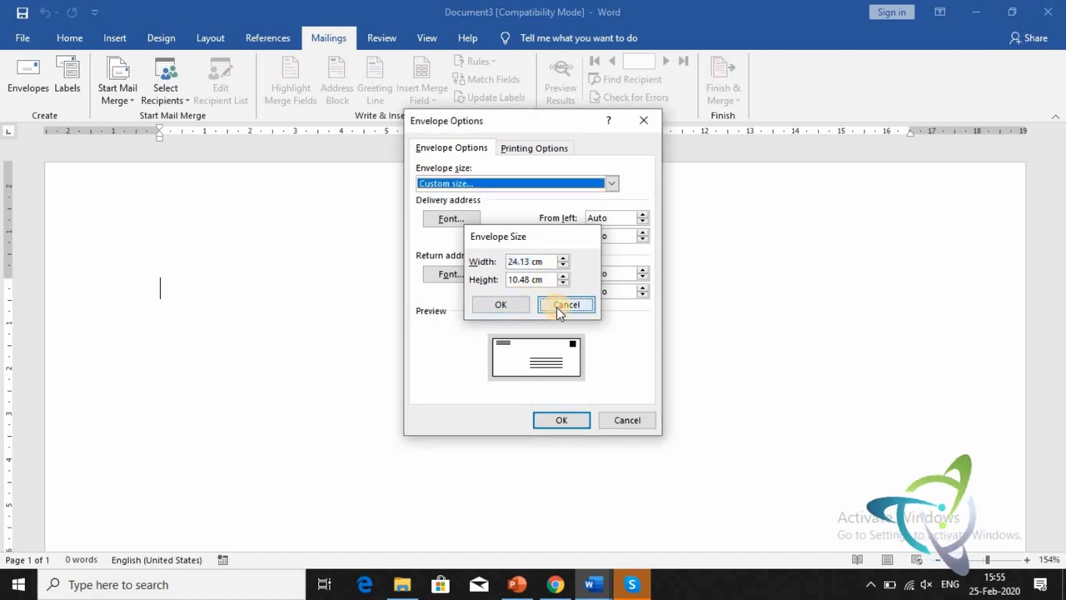
pyautogui.click(561, 419)
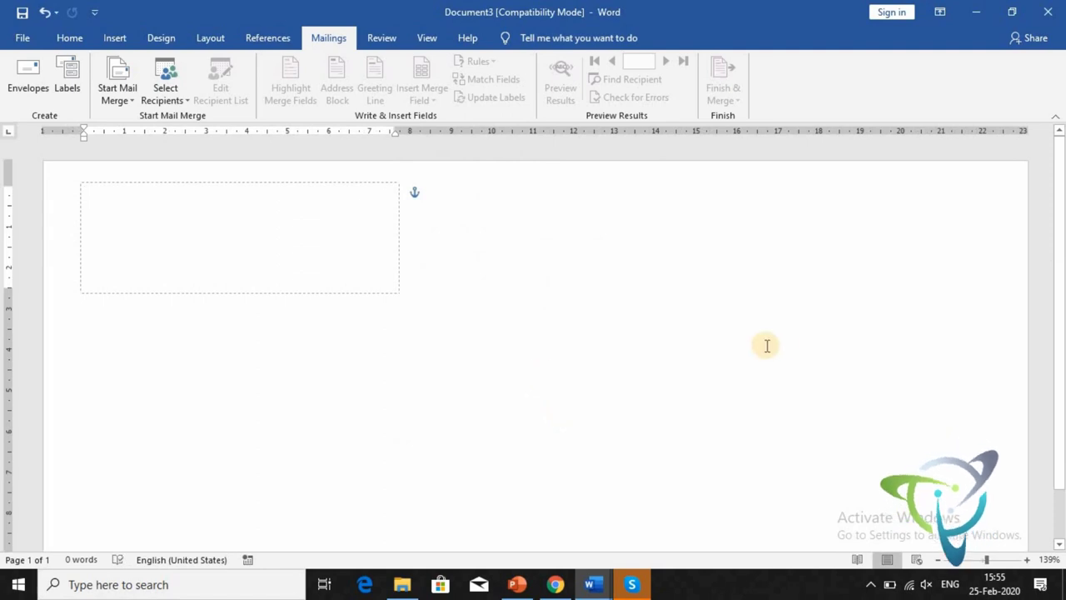
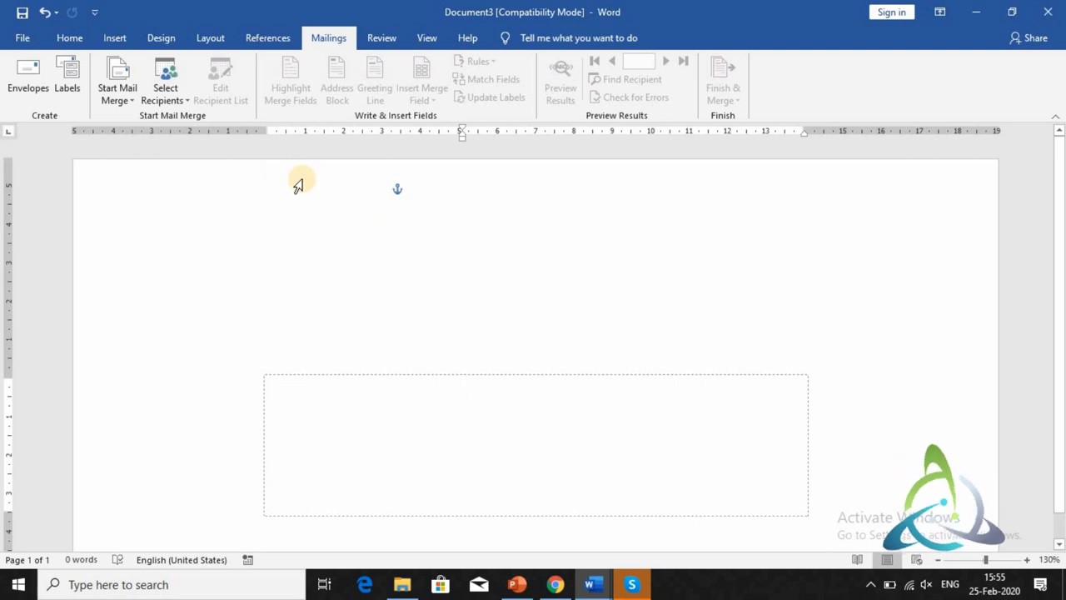
# Step: Place the cursor in the new envelope's empty return-address frame
pyautogui.click(222, 219)
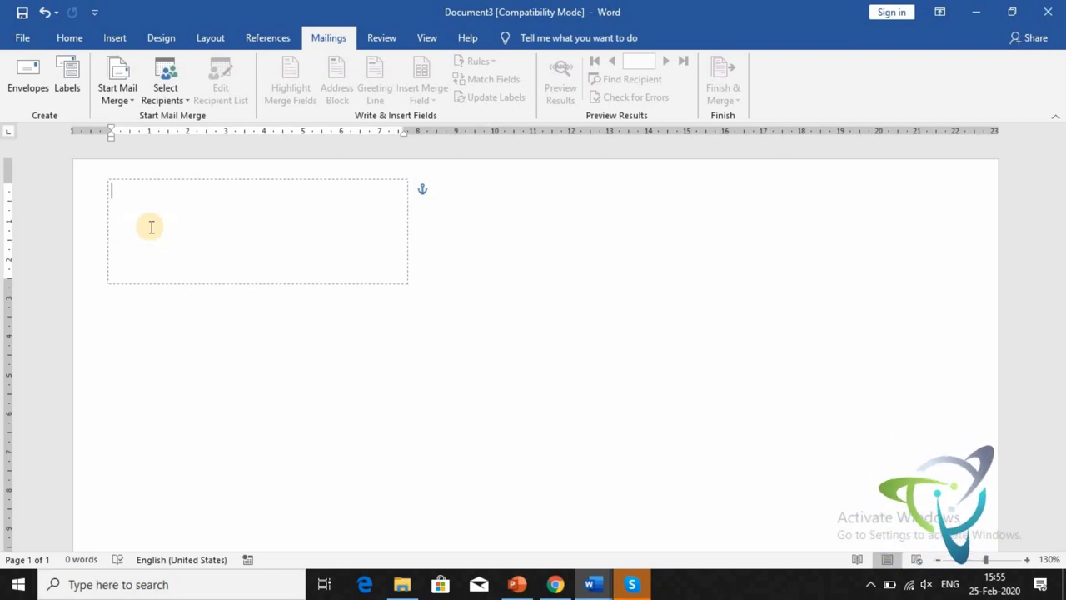
# Step: Type 'From:' with the sender's name and postal address as the return address
pyautogui.write('From:')
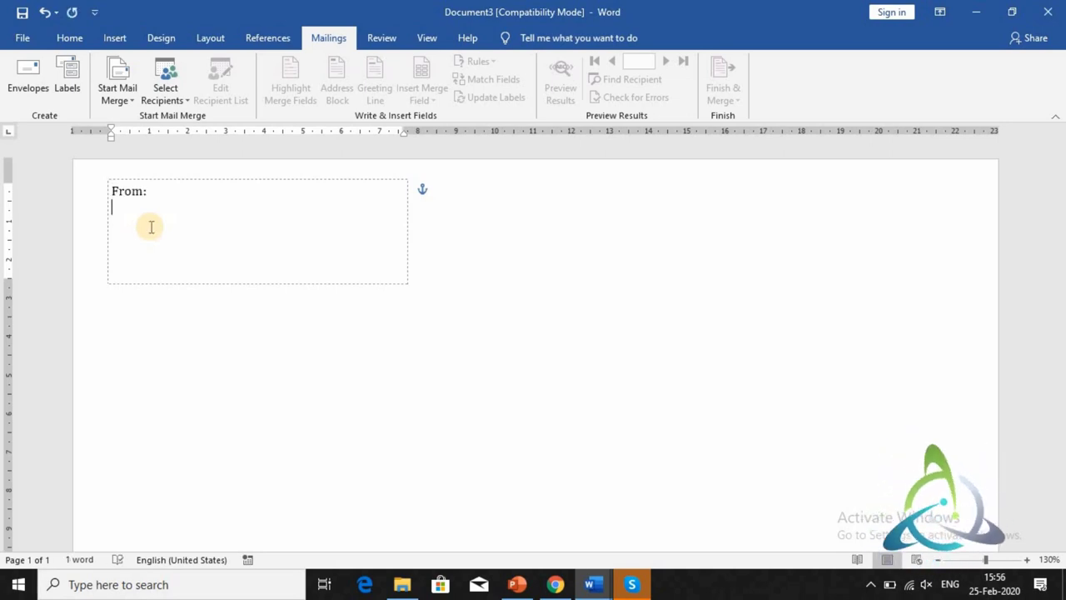
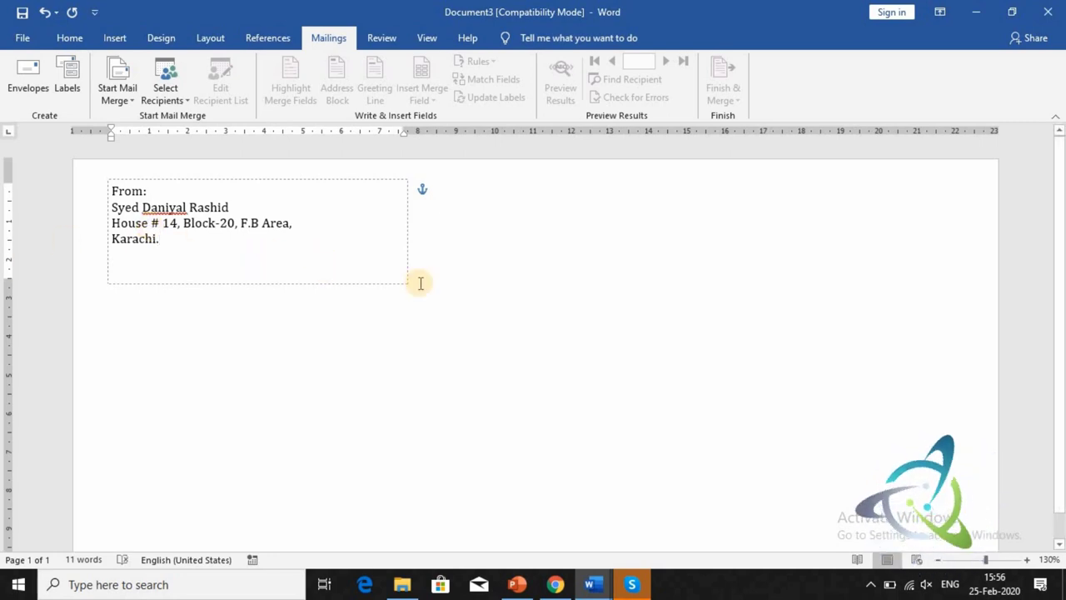
pyautogui.click(516, 445)
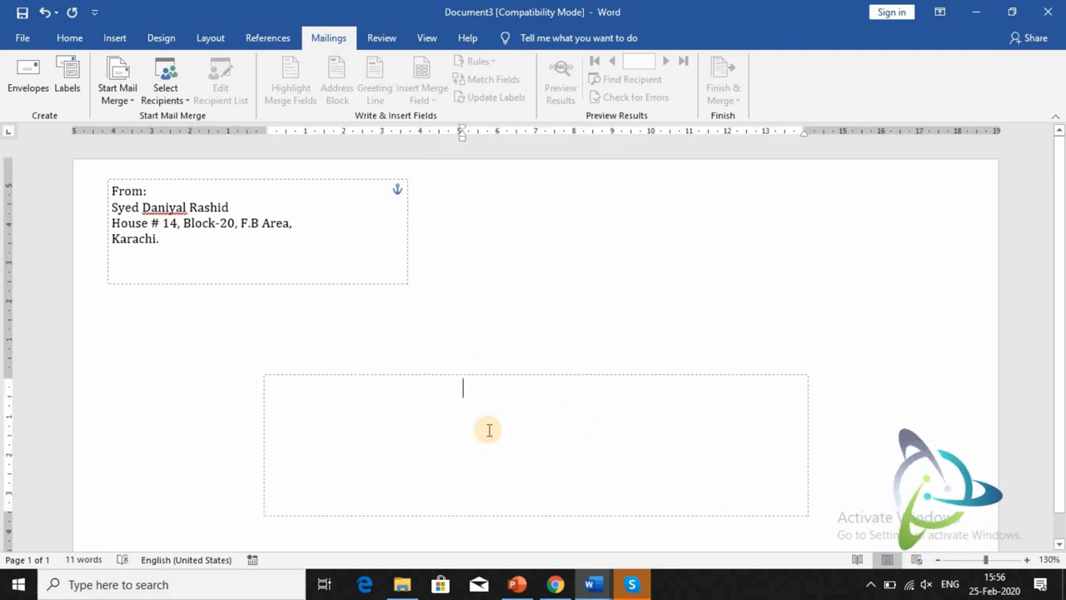
# Step: Use an existing list: the 'Mail Merge Excel Data' workbook on the Desktop
pyautogui.click(183, 98)
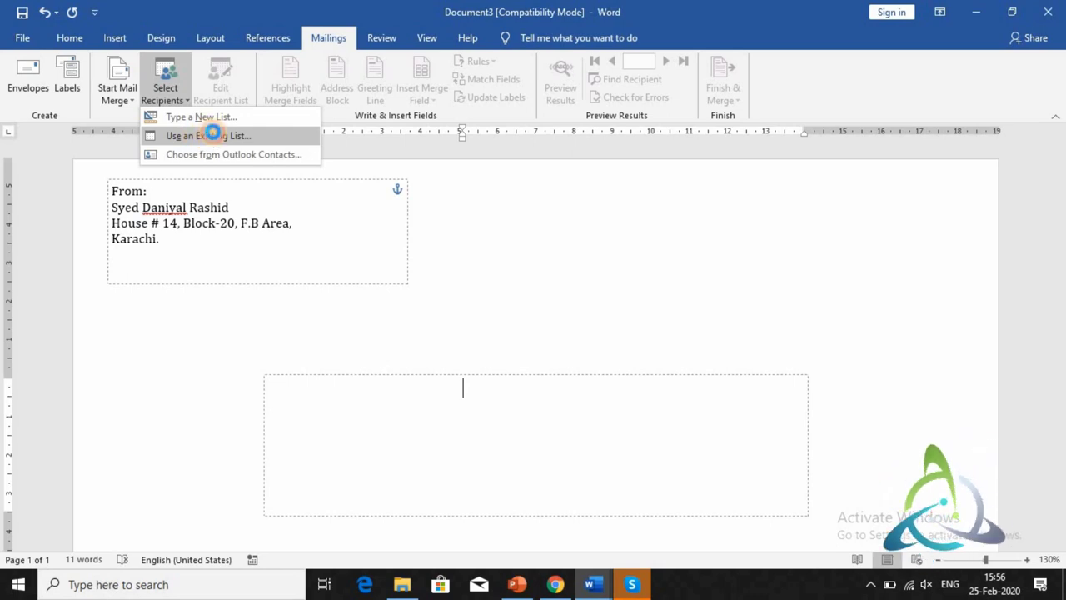
pyautogui.click(210, 135)
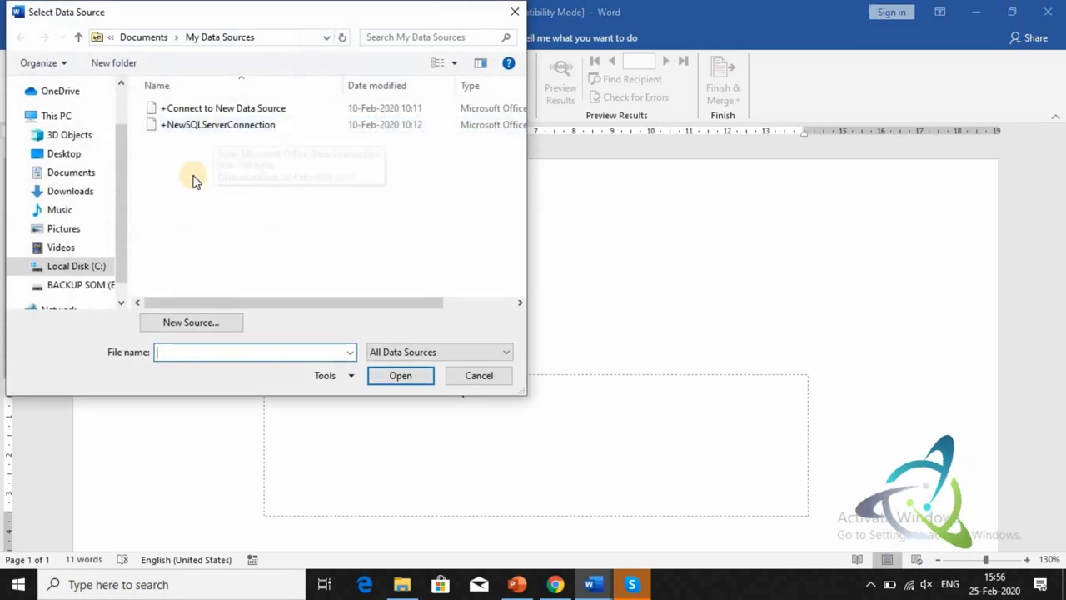
pyautogui.click(90, 156)
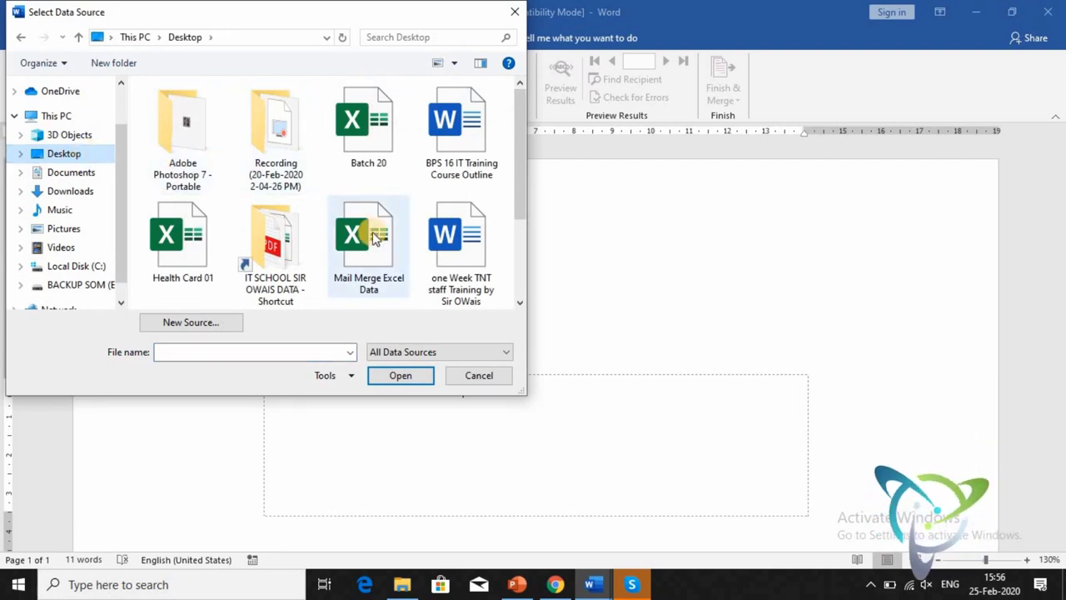
pyautogui.click(374, 224)
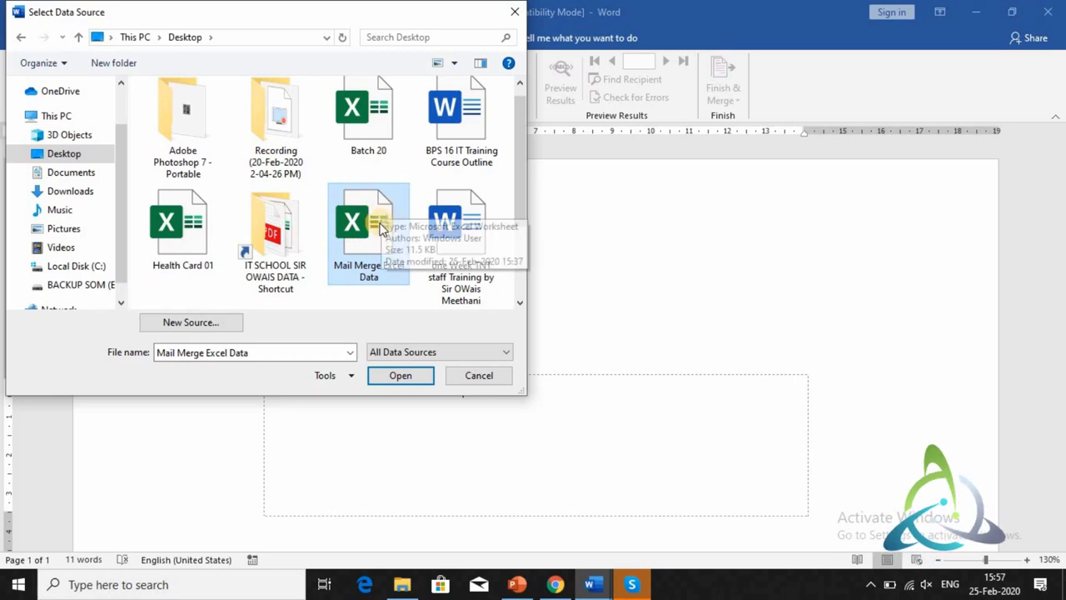
pyautogui.click(400, 375)
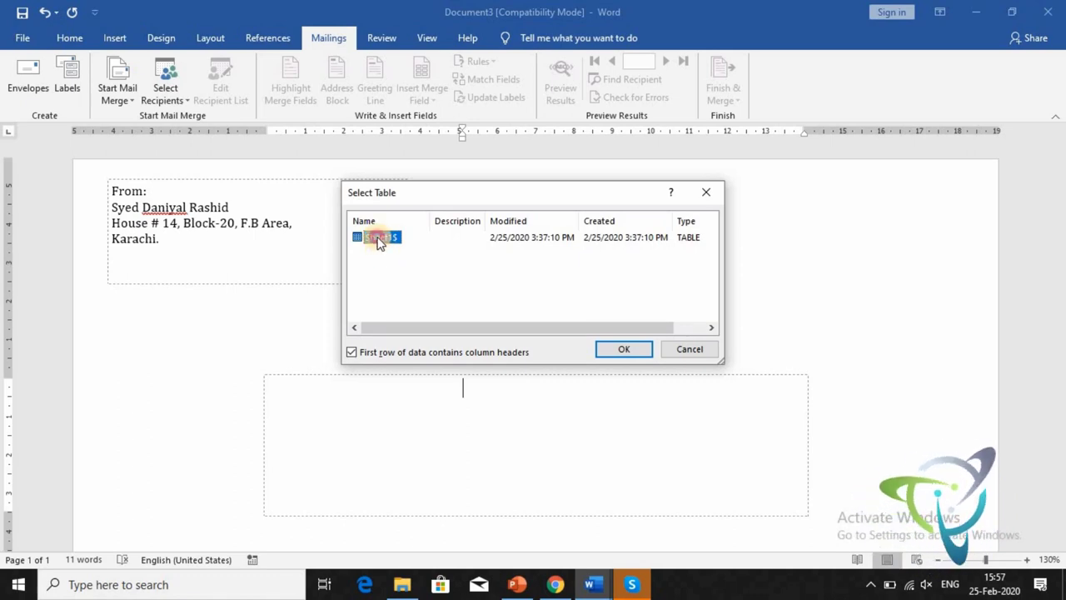
# Step: Accept Sheet1$, then insert «NAME_», «ADDRESS_» and «DISTRICT_» on separate delivery-address lines
pyautogui.click(621, 349)
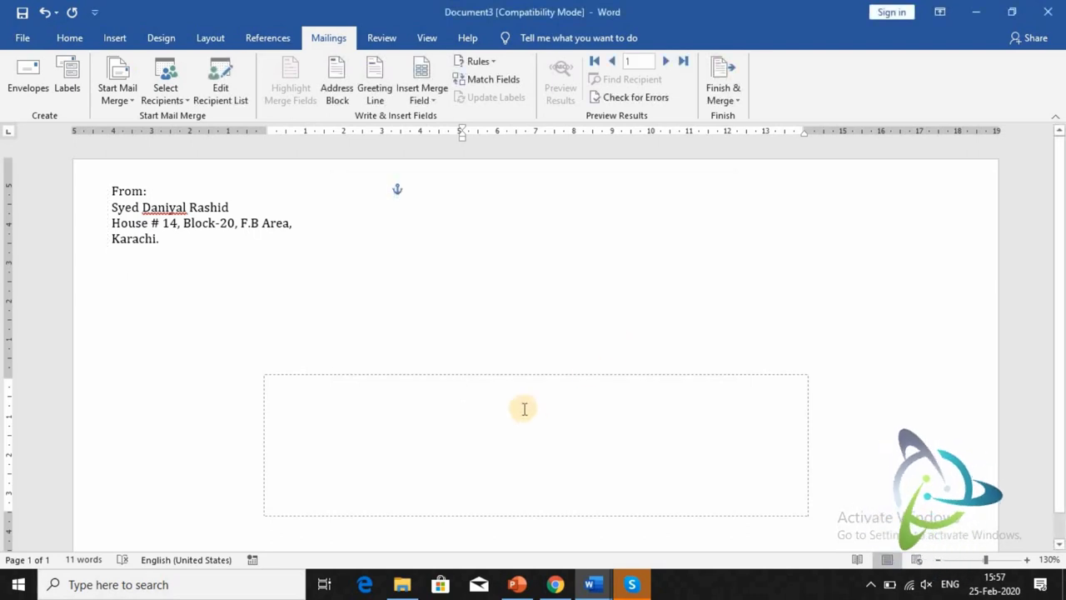
pyautogui.click(425, 97)
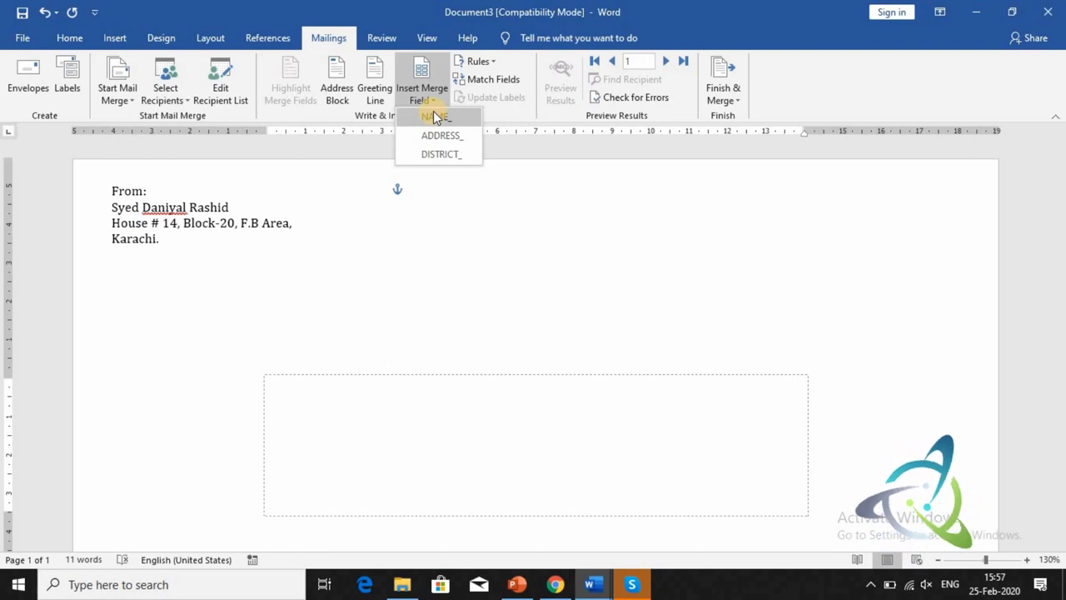
pyautogui.click(434, 117)
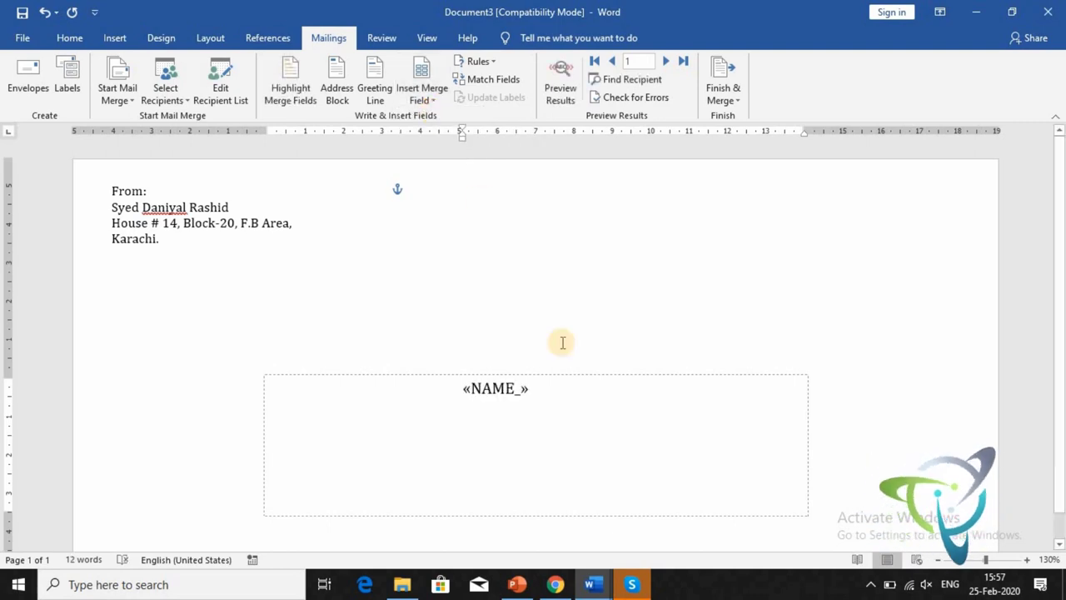
pyautogui.click(544, 387)
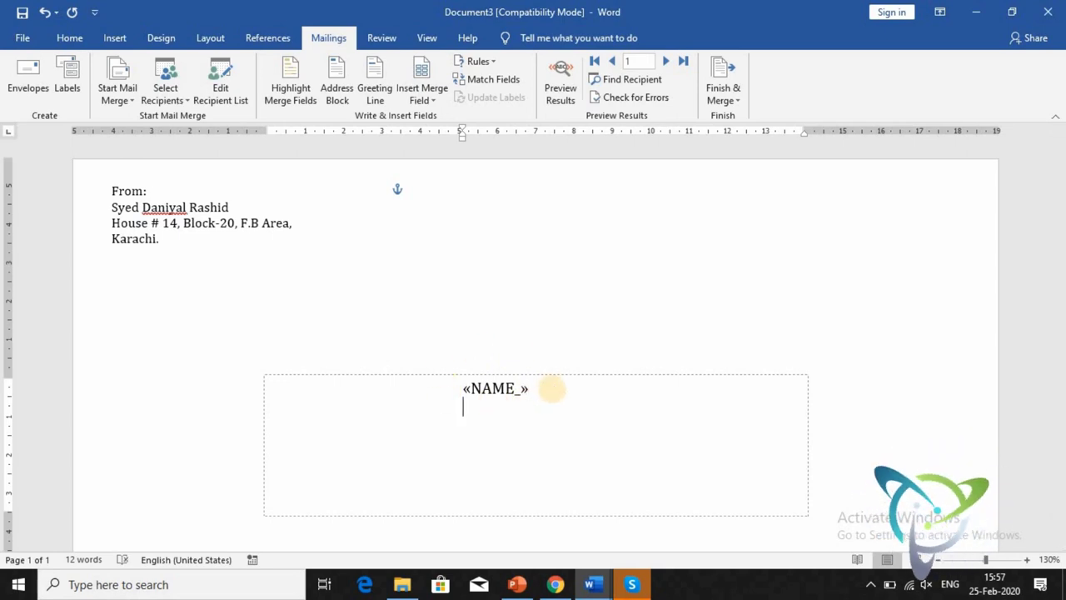
pyautogui.click(427, 99)
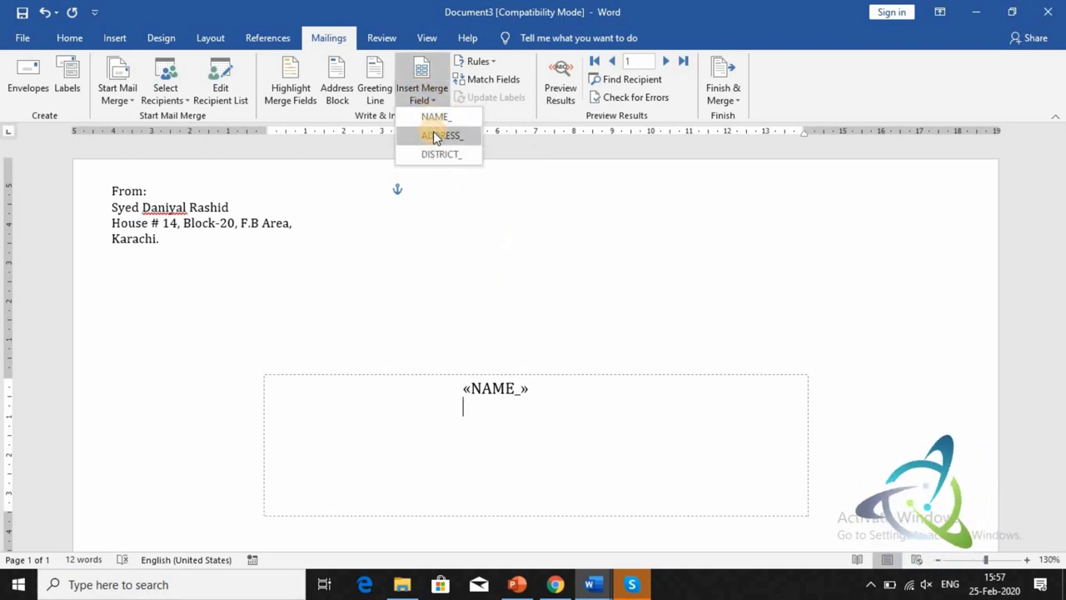
pyautogui.click(434, 136)
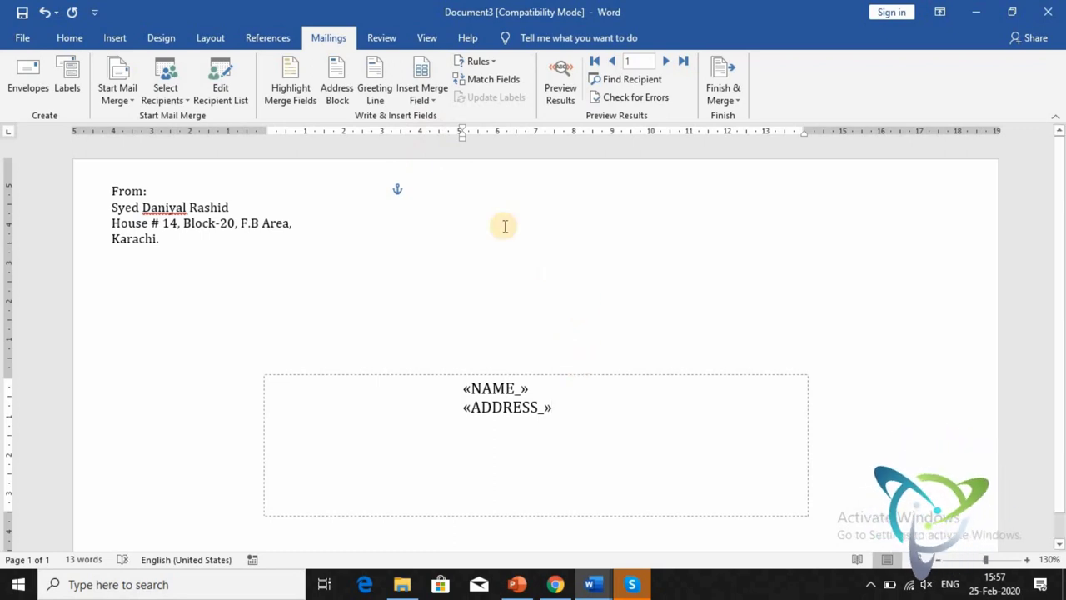
pyautogui.press('Return')
pyautogui.click(415, 97)
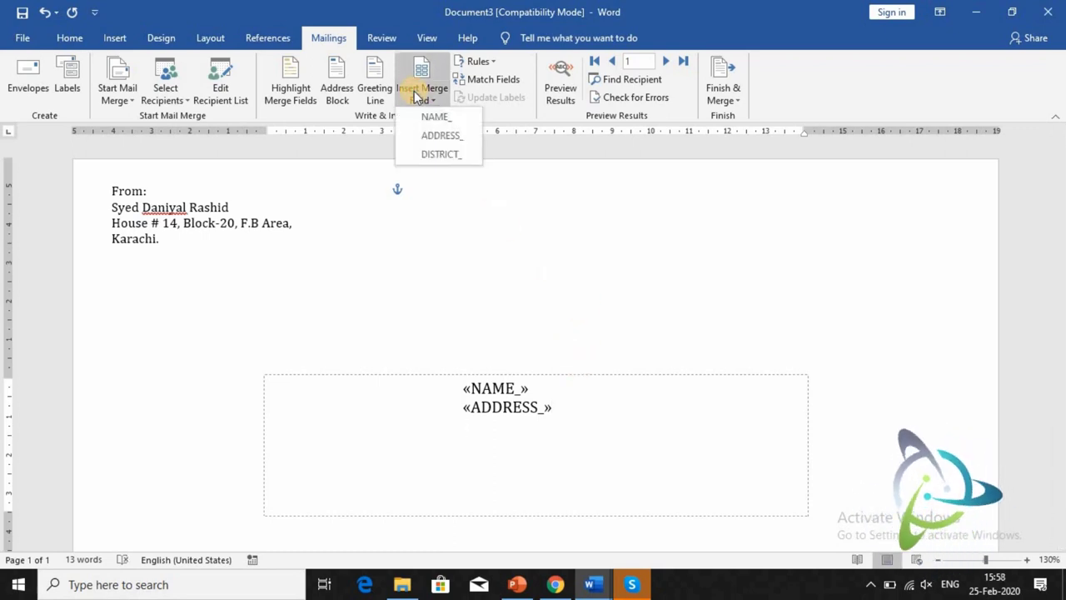
pyautogui.click(433, 157)
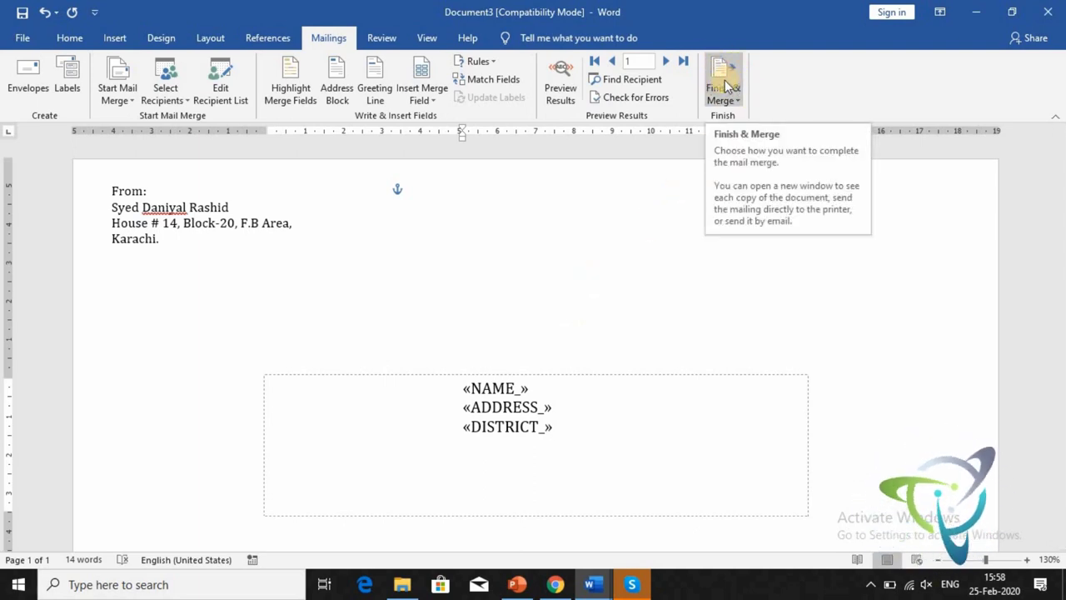
# Step: Merge all records to individual documents, then maximize and scroll the 11-page Envelopes result
pyautogui.click(728, 83)
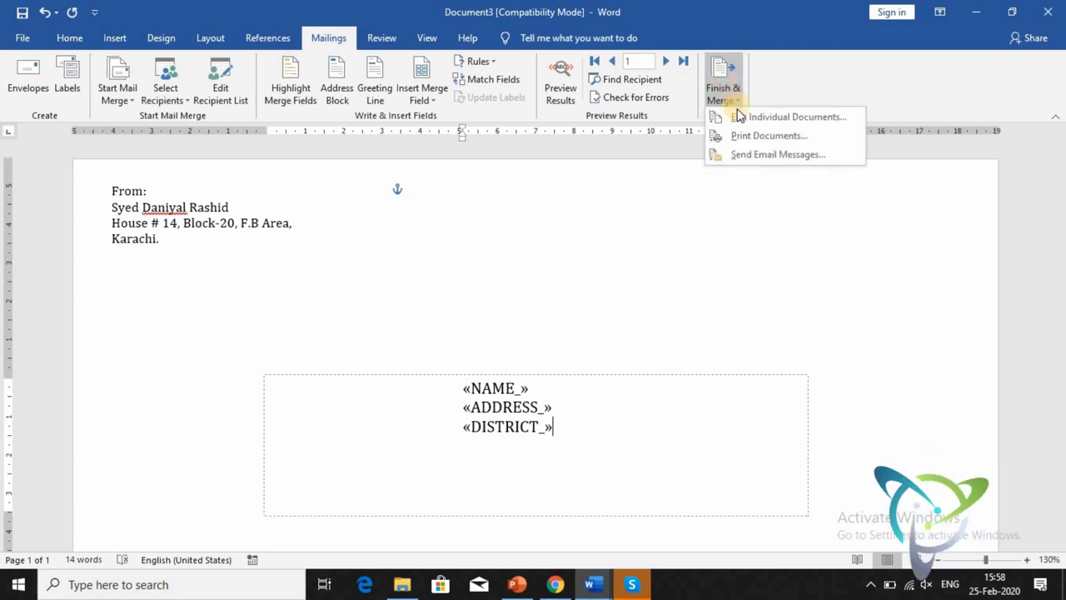
pyautogui.click(779, 118)
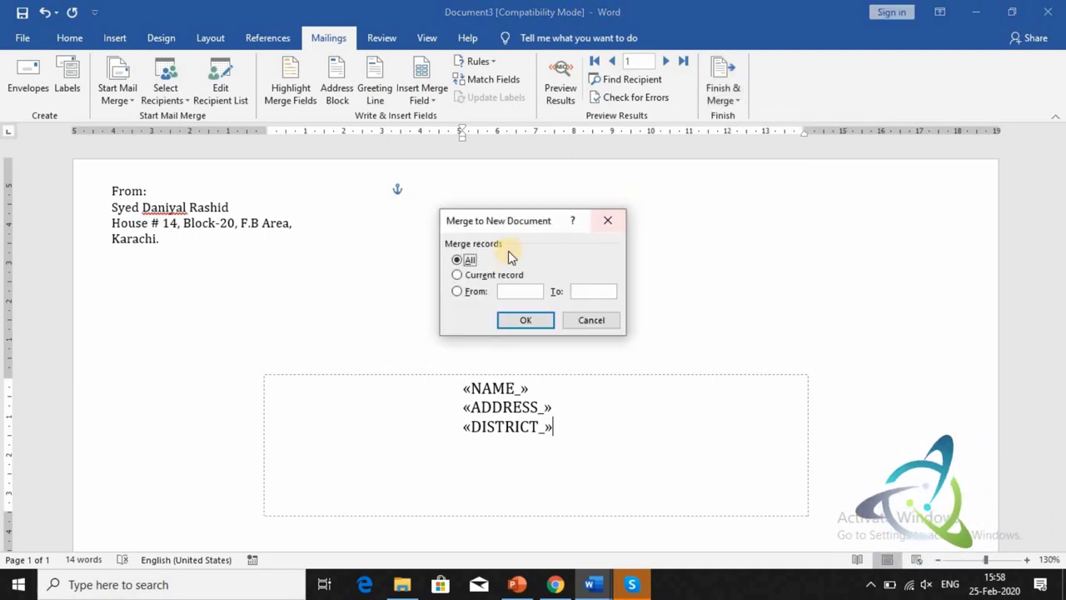
pyautogui.click(528, 321)
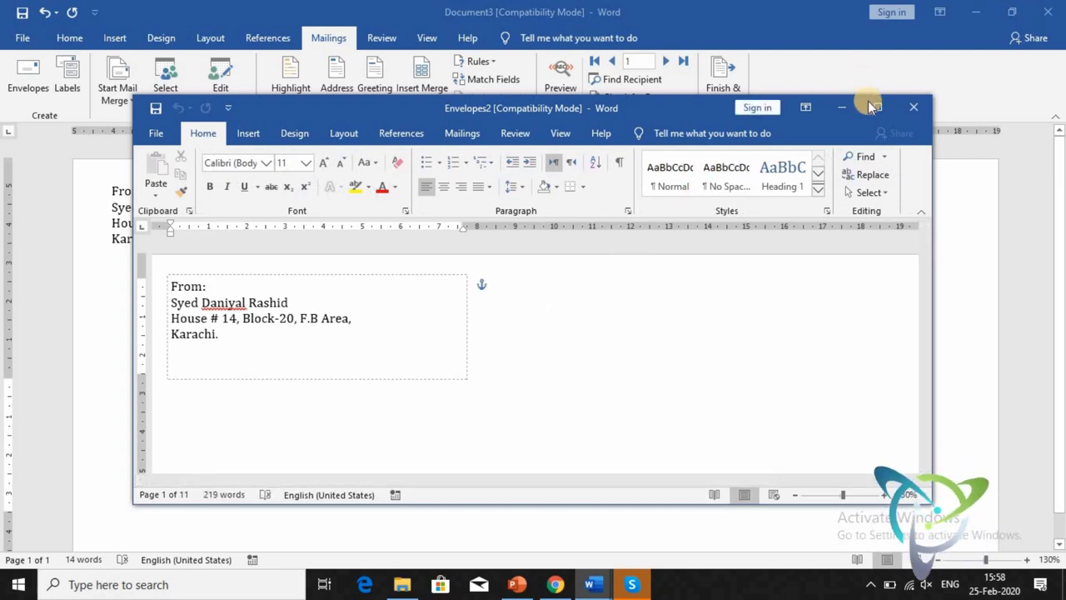
pyautogui.click(879, 109)
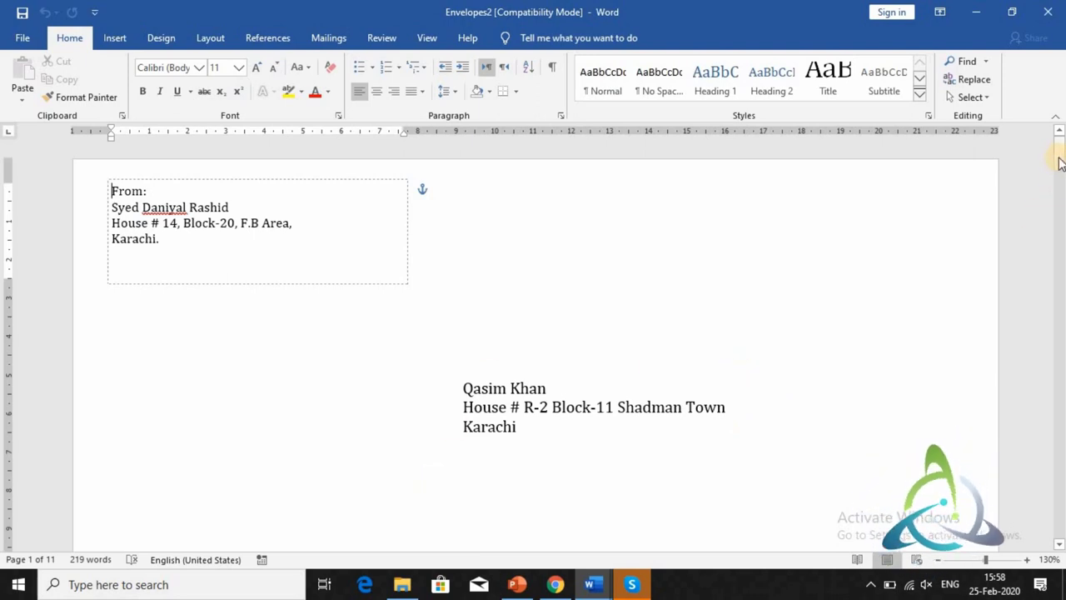
pyautogui.moveTo(1059, 163); pyautogui.dragTo(1061, 341)
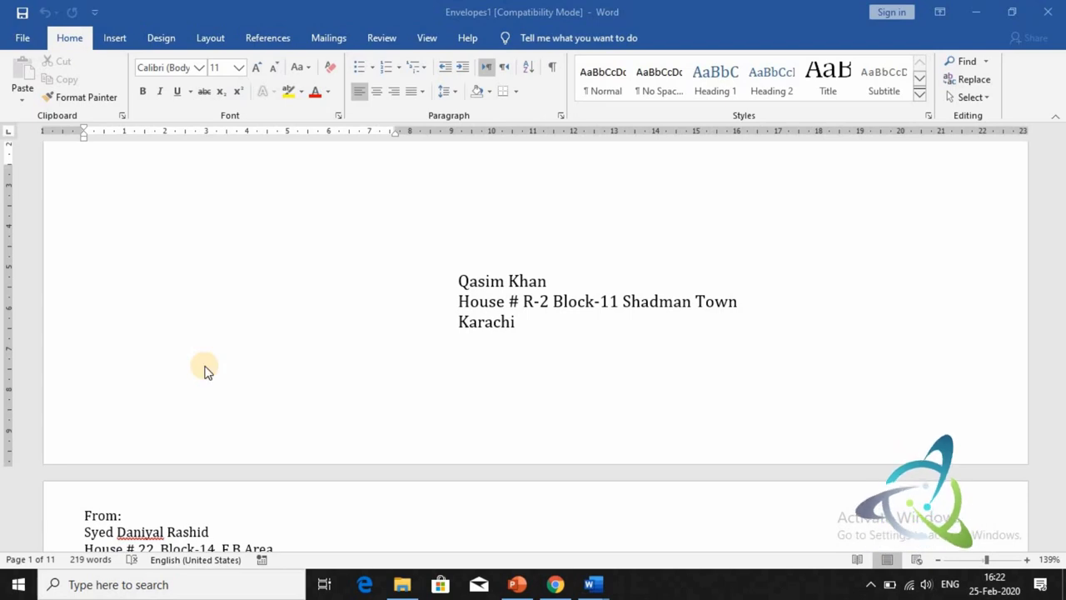